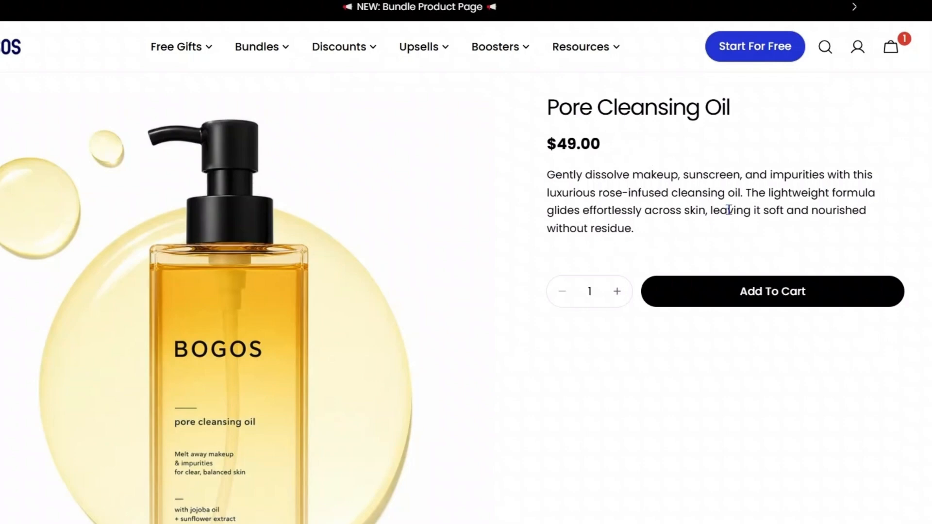
Step: Review the discounted price of the Pore Cleansing Oil on its product page and add the product to the cart
left_click_drag(558, 228, 647, 251)
left_click(660, 252)
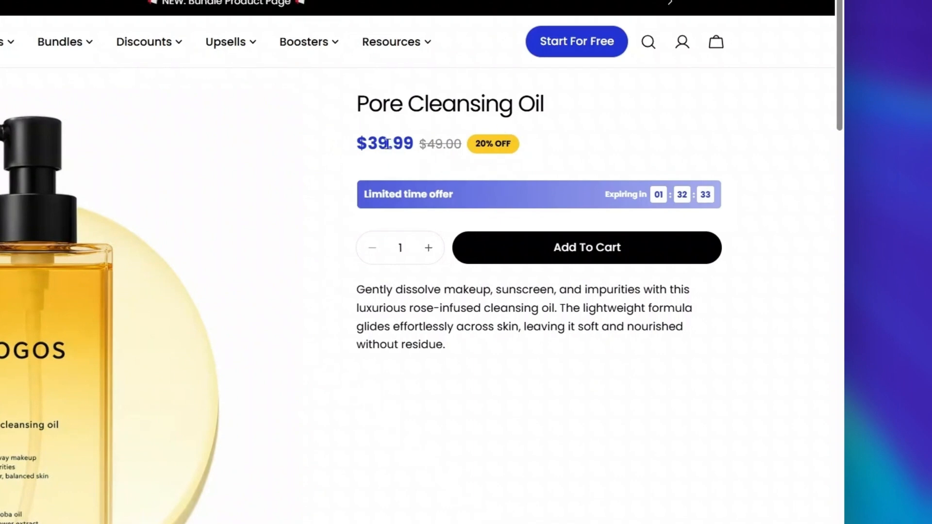
left_click_drag(388, 144, 419, 144)
left_click(343, 194)
left_click(586, 262)
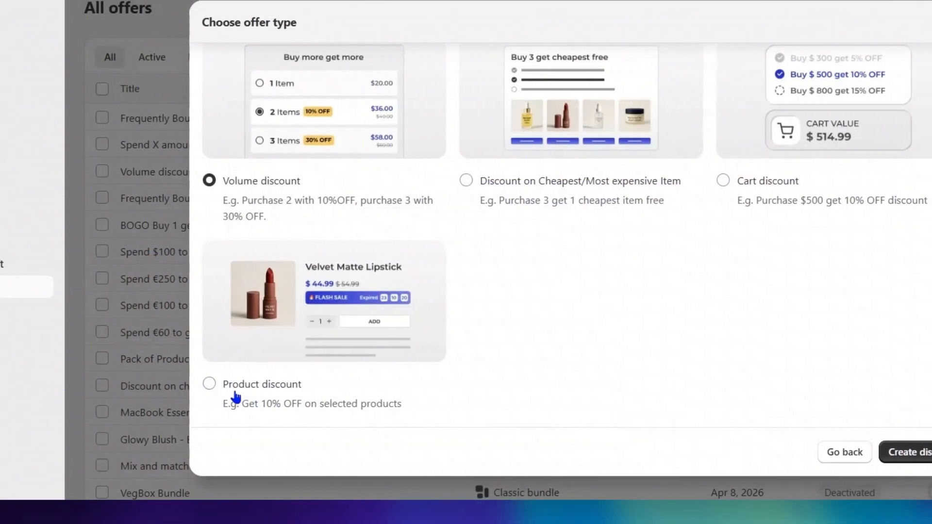
Step: Choose Product discount as the offer type and start creating the discount
left_click_drag(236, 388, 342, 388)
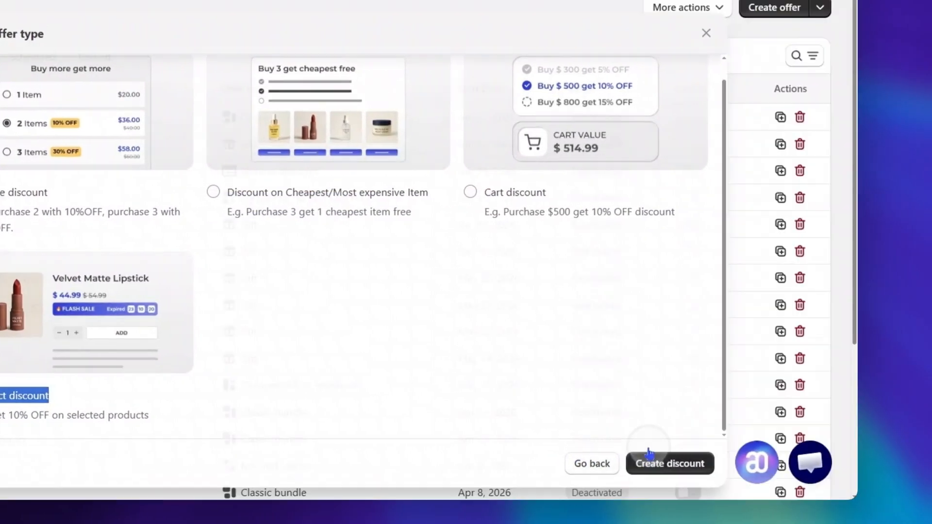
left_click(919, 452)
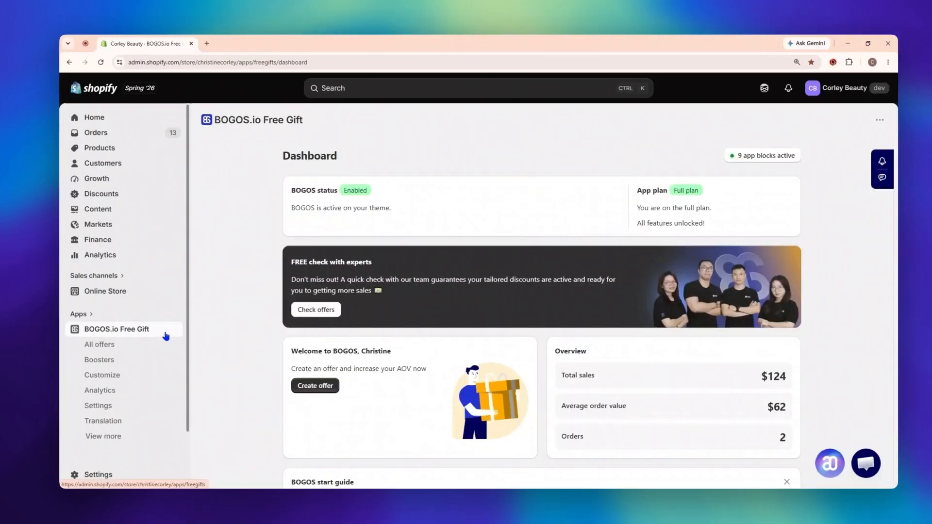
Step: Start a new discount offer of the Product discount type from the BOGOS list of all offers
left_click(167, 347)
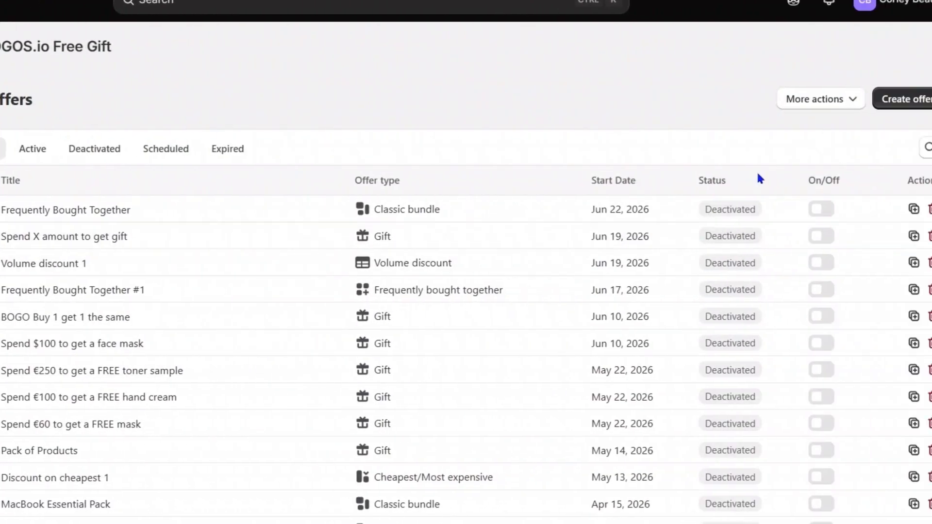
left_click(753, 100)
scroll(594, 301, "down", 2)
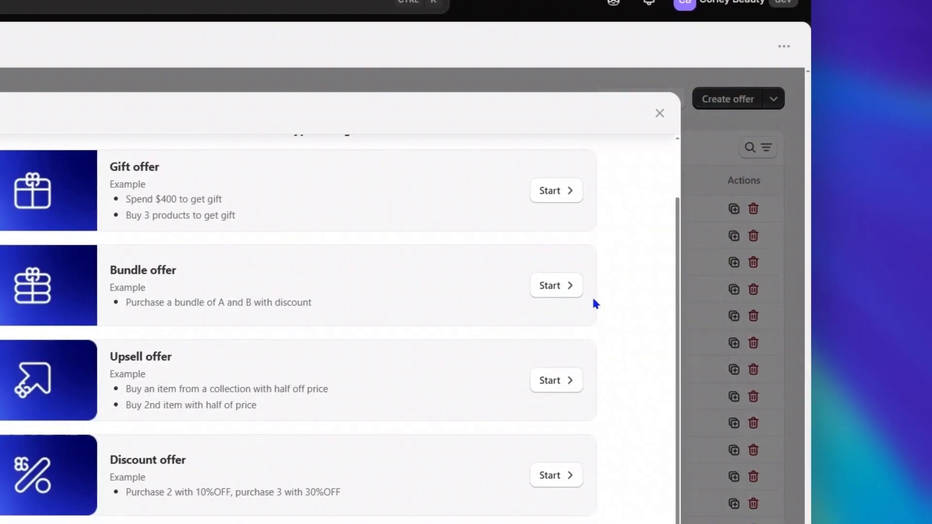
left_click(550, 474)
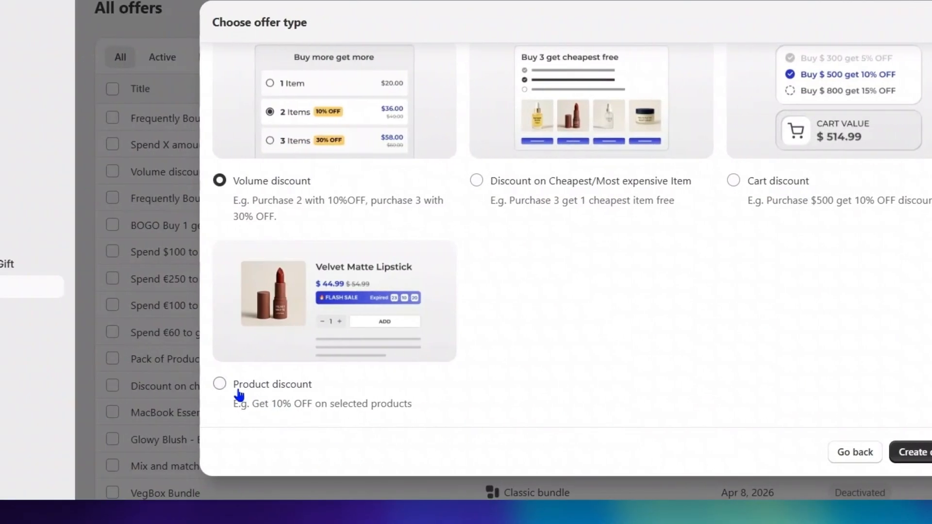
left_click_drag(0, 385, 89, 385)
left_click(760, 452)
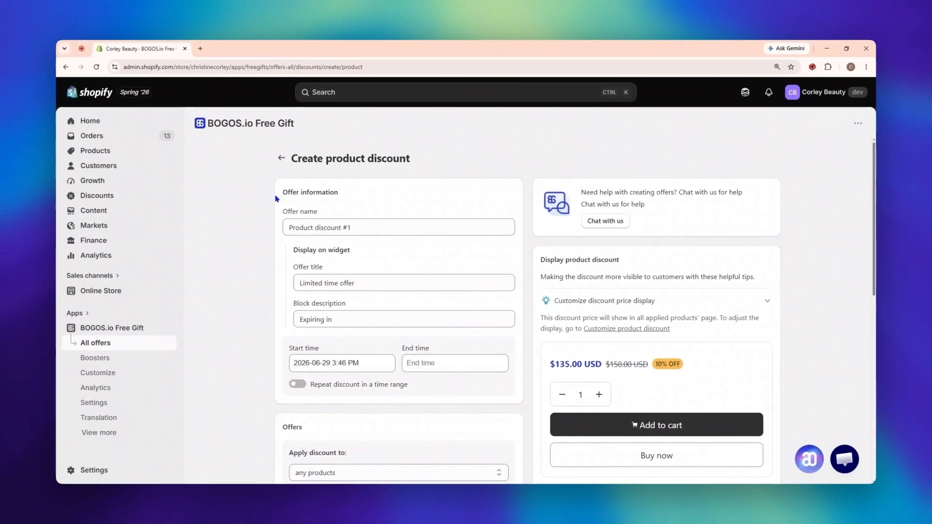
Step: Change the offer name to "Product discount - vege box"
left_click_drag(277, 195, 364, 191)
left_click(362, 203)
left_click(361, 225)
key("BackSpace")
key("BackSpace")
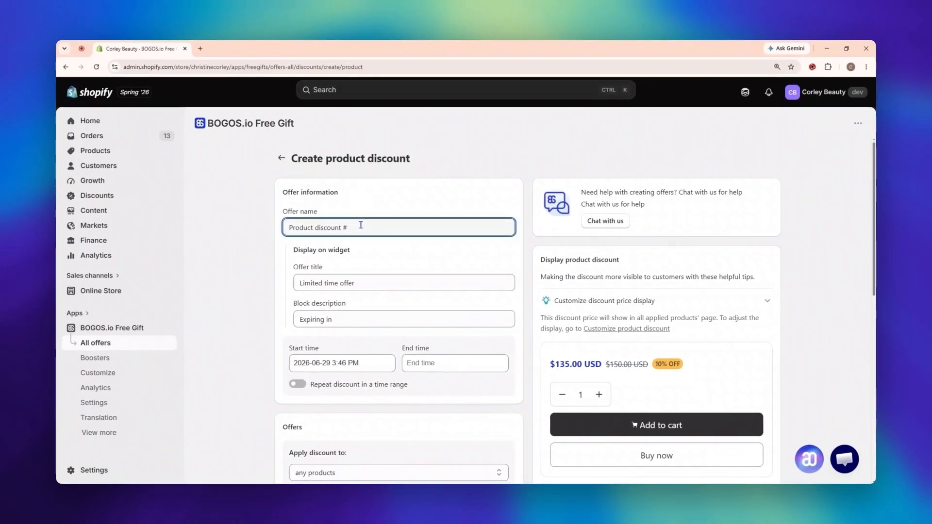
type("- vege box")
left_click(424, 248)
Step: Check the widget's offer title and block description, and show the countdown preview for the discounted product page
left_click(375, 283)
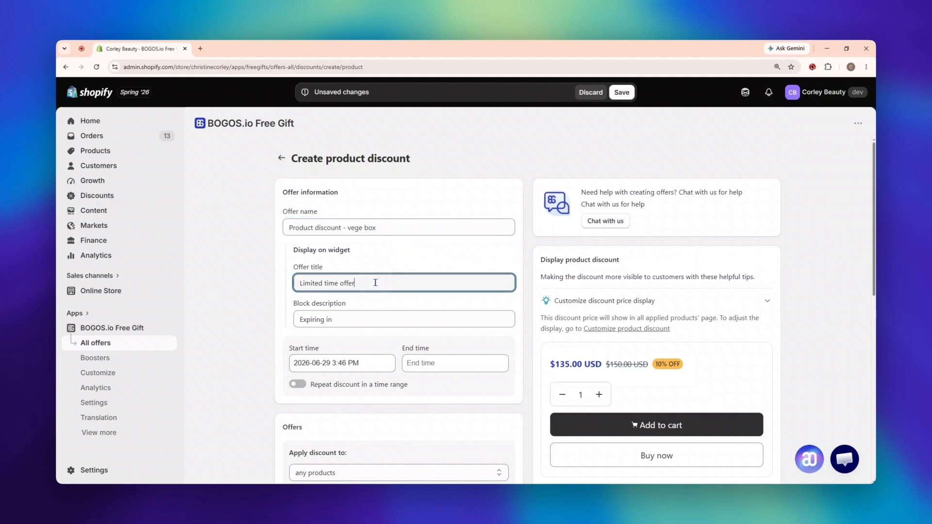
left_click(359, 319)
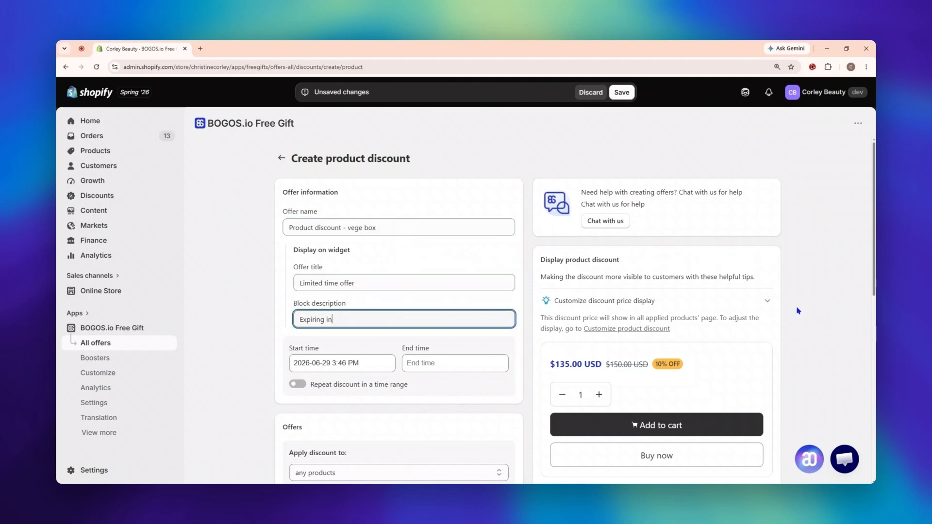
left_click(767, 301)
left_click(766, 324)
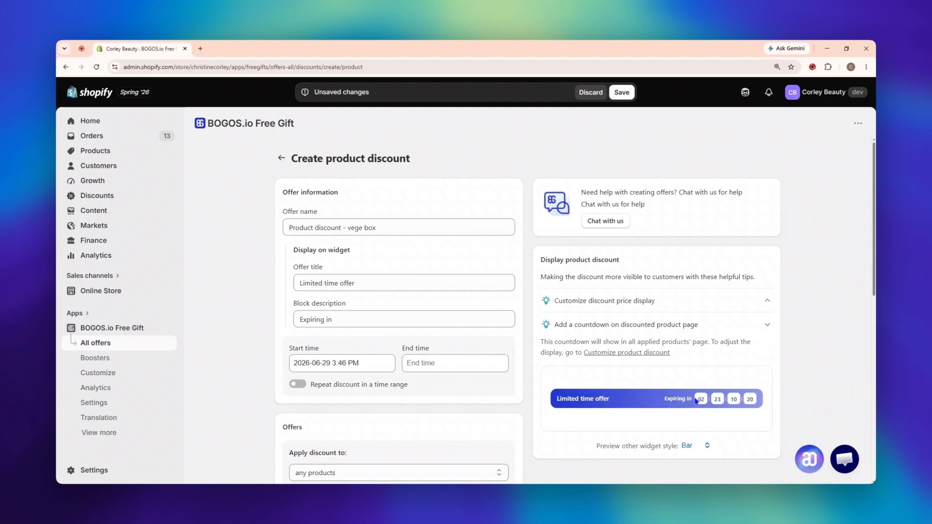
Step: Set the offer's end time to June 30, 2026 at 12:00 PM
left_click(359, 363)
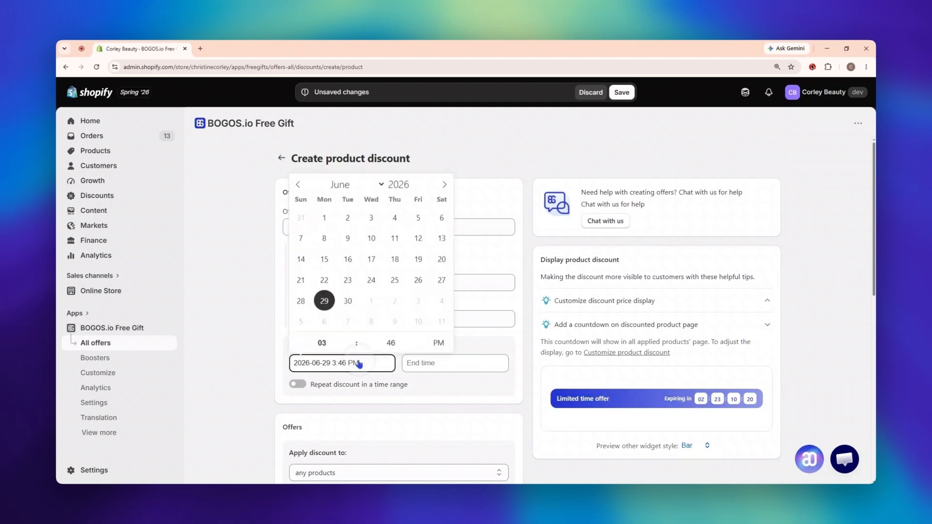
left_click(479, 373)
left_click(462, 302)
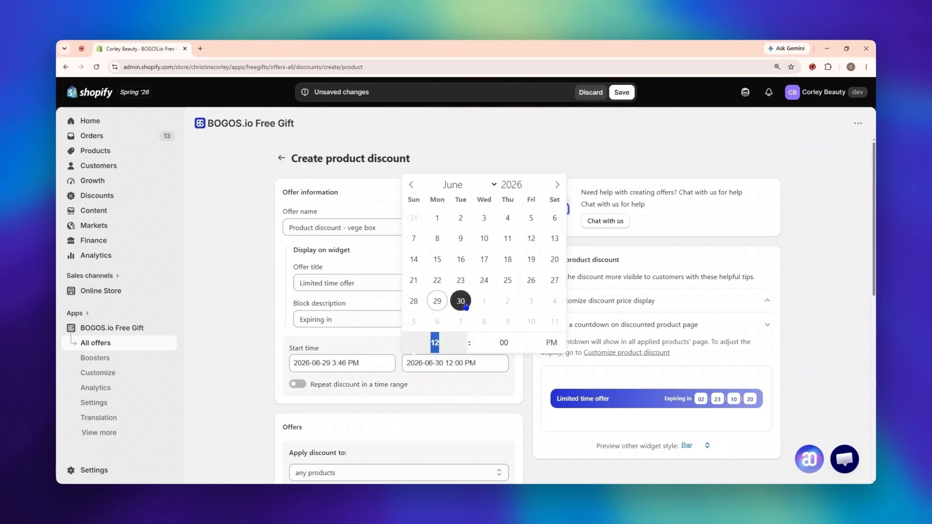
left_click(507, 378)
Step: Enable repeating the discount in a time range and set it to run from 11:00 to 11:59
scroll(510, 374, "down", 2)
left_click_drag(311, 299, 400, 301)
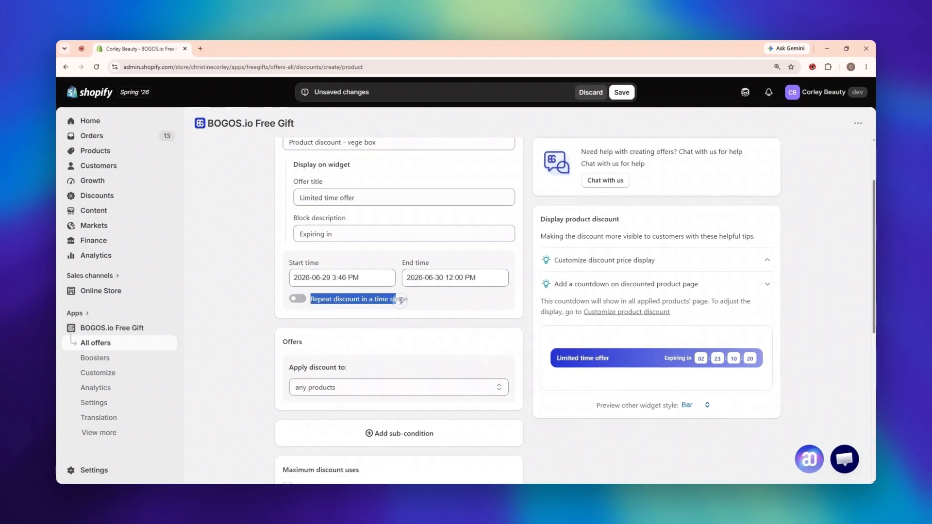
left_click(299, 299)
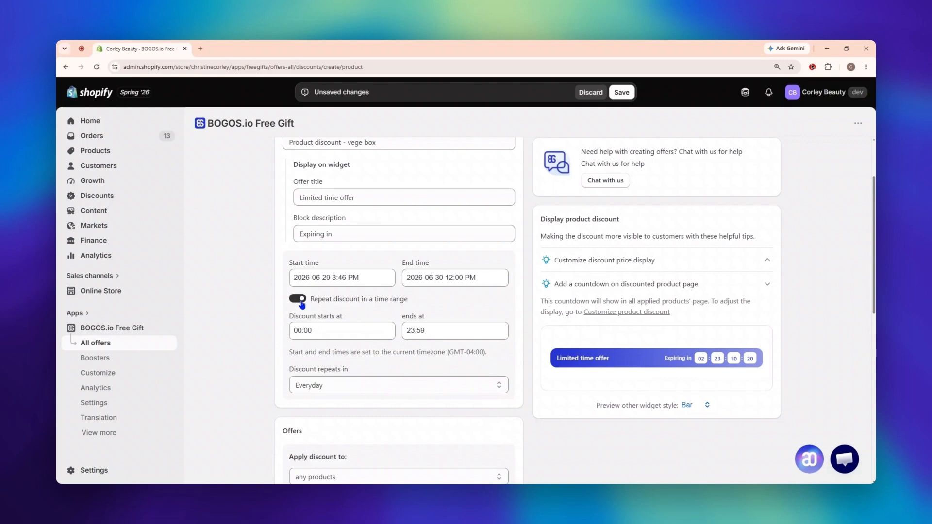
left_click(308, 335)
type("11")
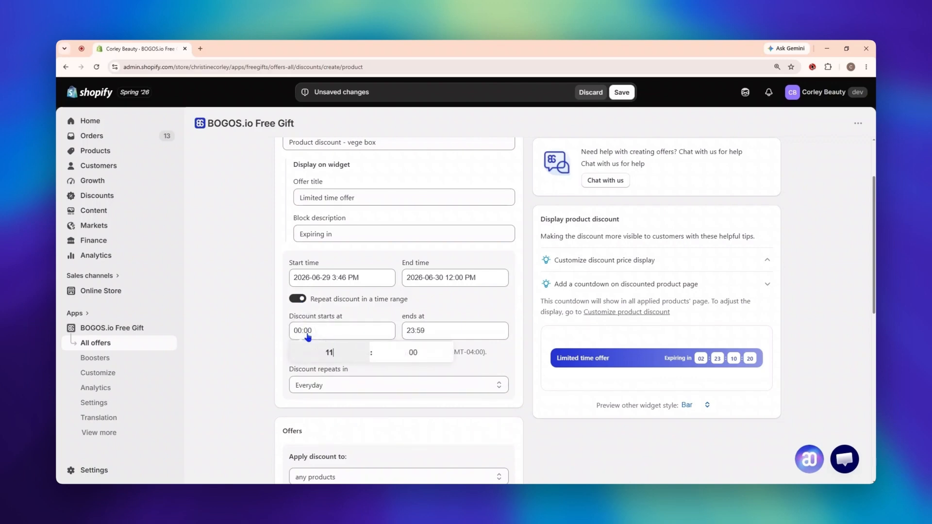
left_click(441, 329)
type("11")
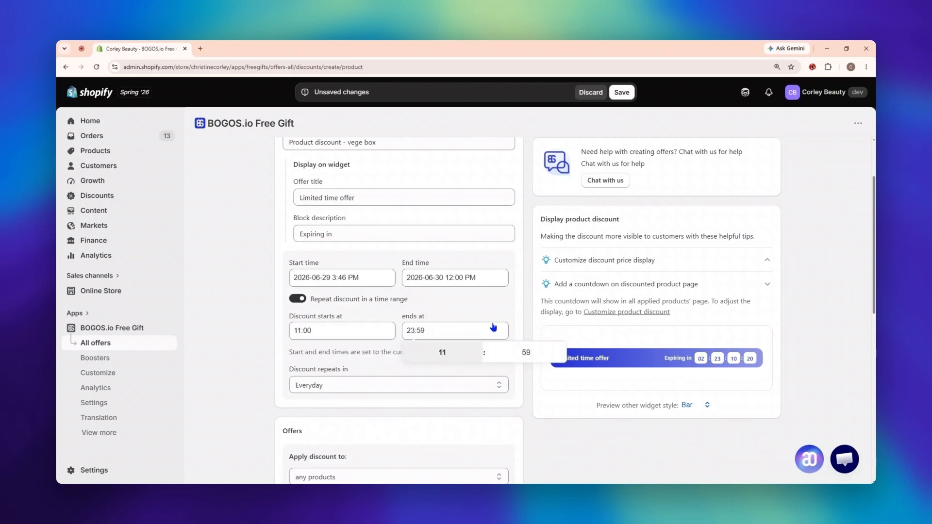
left_click(516, 319)
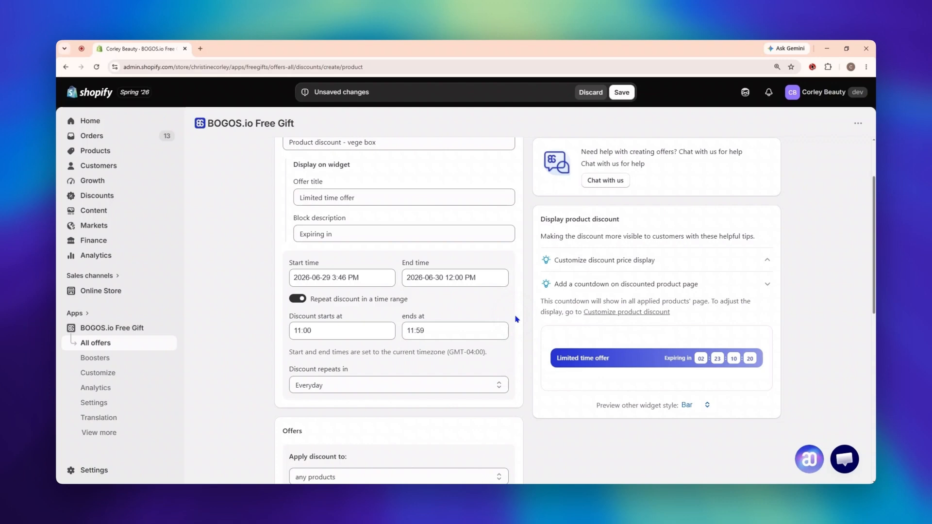
Step: Set the discount to repeat on custom days, excluding Saturday and Sunday
left_click(414, 385)
left_click(439, 412)
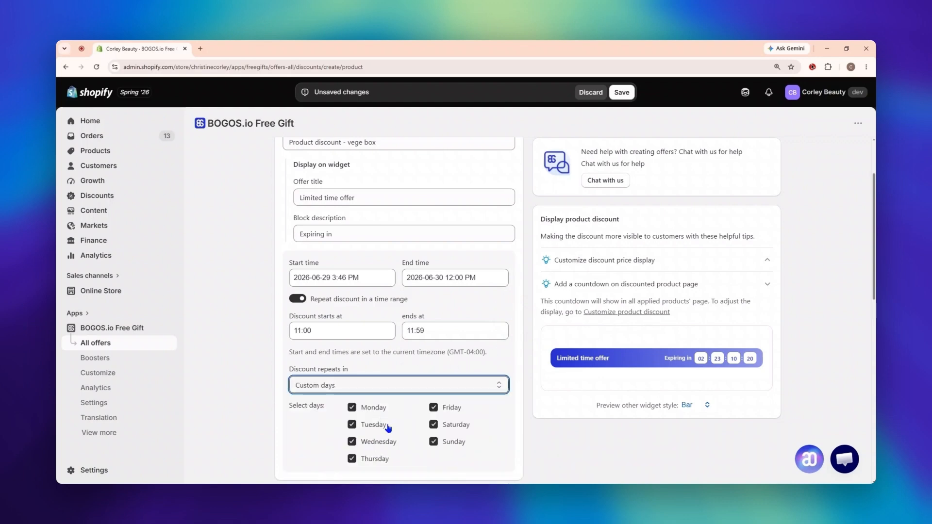
scroll(506, 428, "down", 1)
left_click(433, 398)
left_click(434, 383)
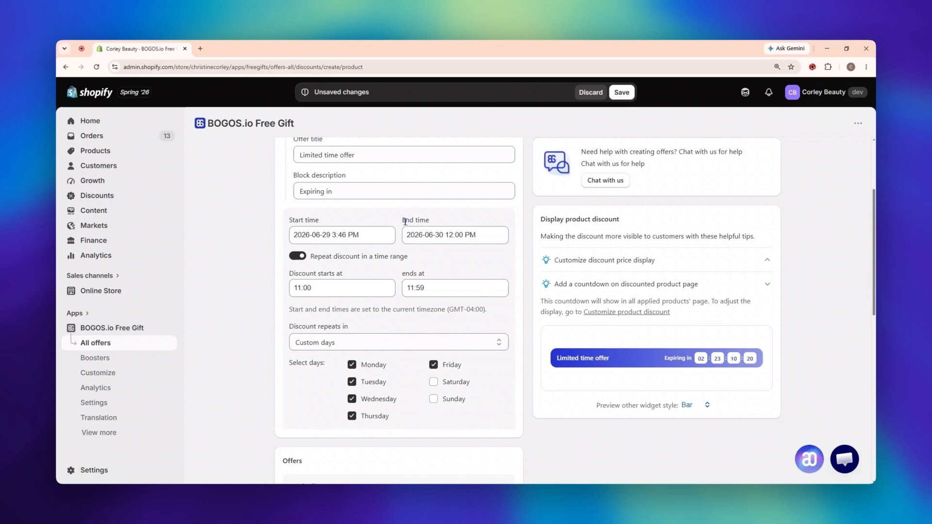
left_click_drag(404, 222, 437, 225)
left_click(436, 225)
left_click_drag(397, 270, 432, 271)
left_click(436, 275)
Step: Apply the discount to products in selected types/vendors/collections and choose the Vegetable Box Collection
scroll(534, 319, "down", 5)
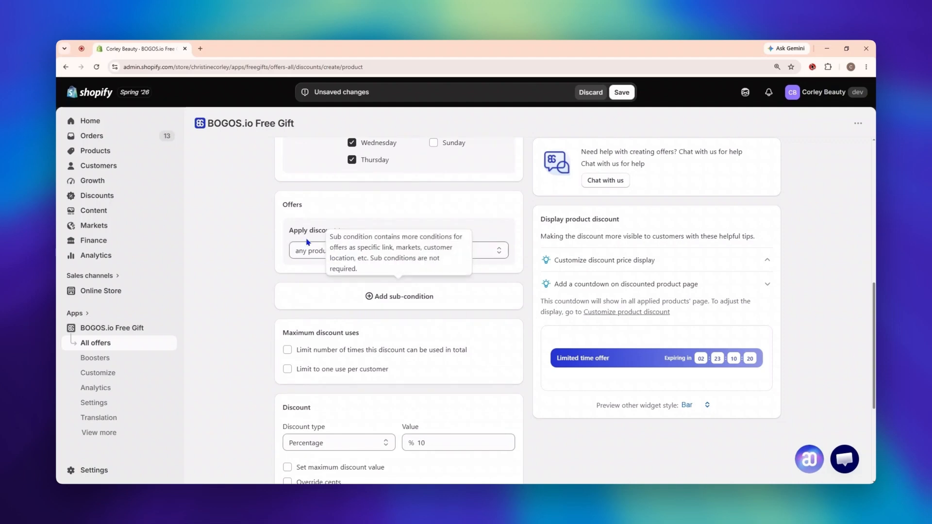
left_click_drag(290, 230, 349, 233)
left_click(350, 237)
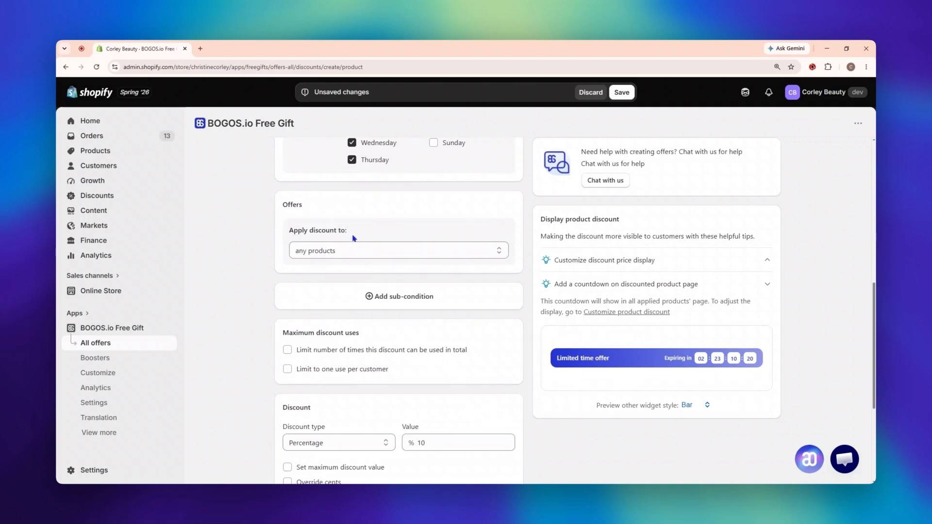
left_click(439, 257)
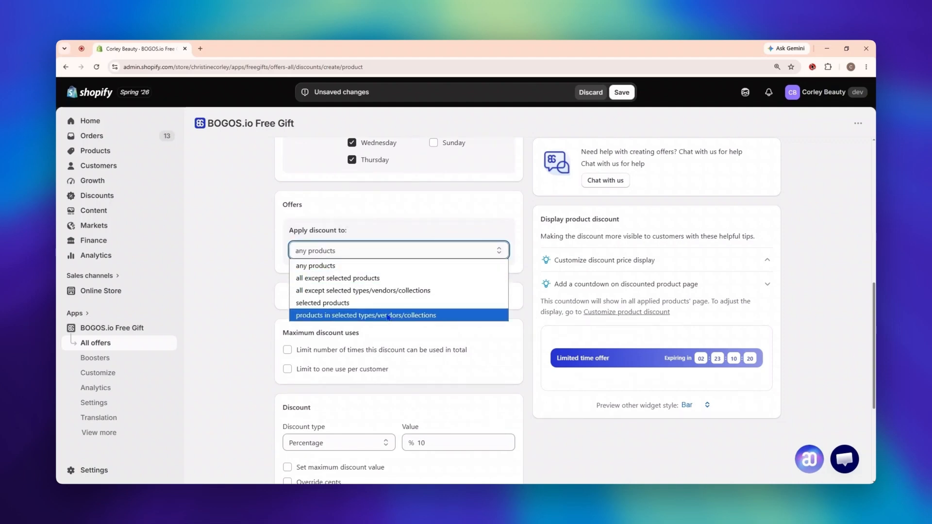
left_click(387, 317)
left_click(354, 359)
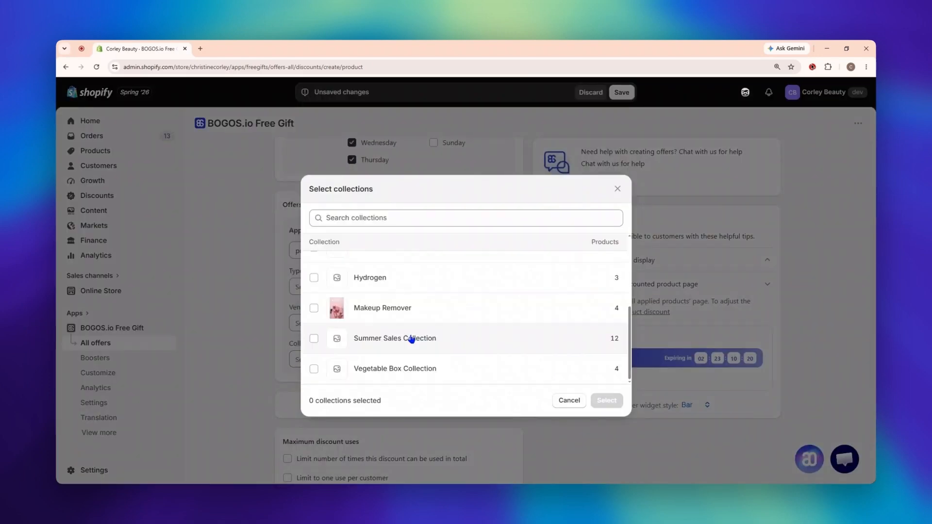
left_click(386, 367)
left_click(602, 402)
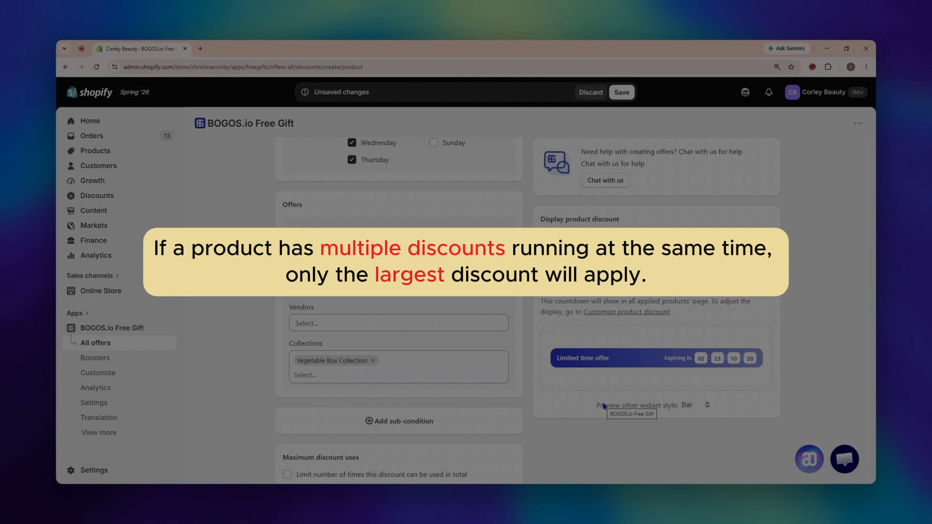
scroll(534, 378, "down", 2)
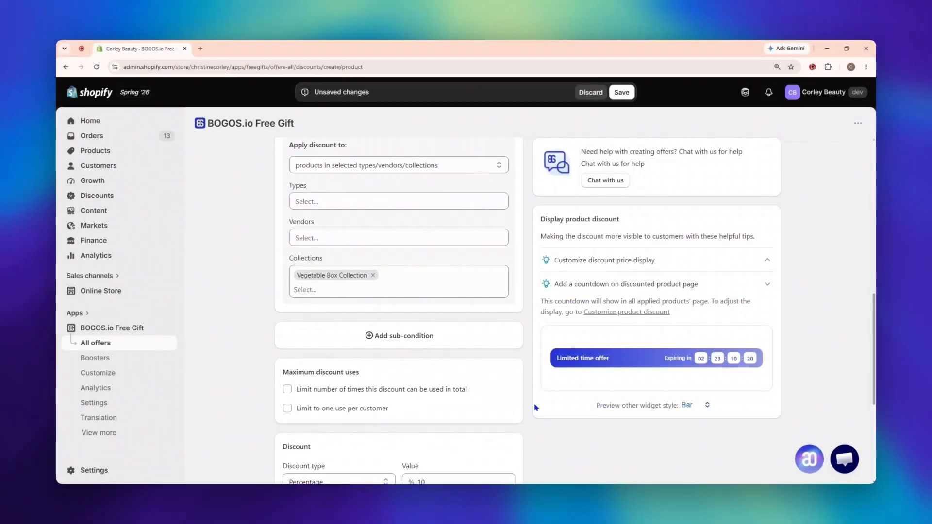
left_click(430, 345)
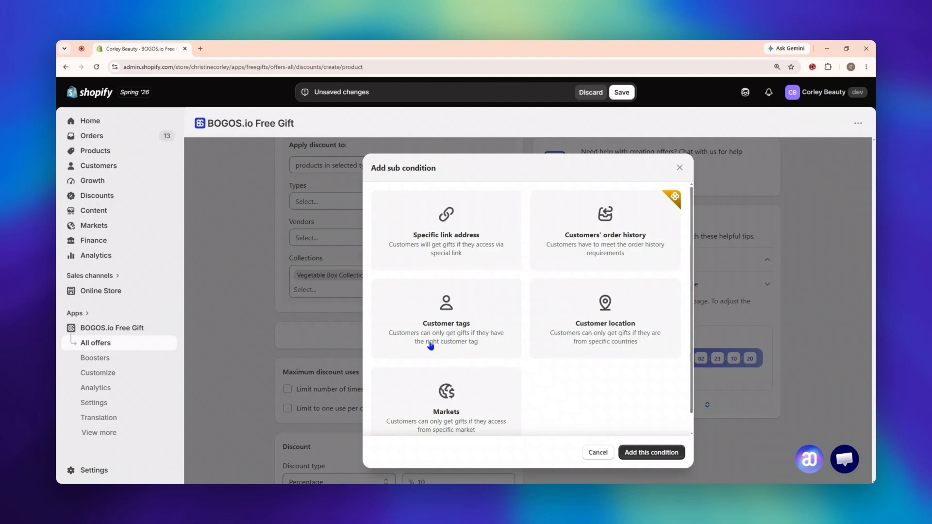
left_click(610, 253)
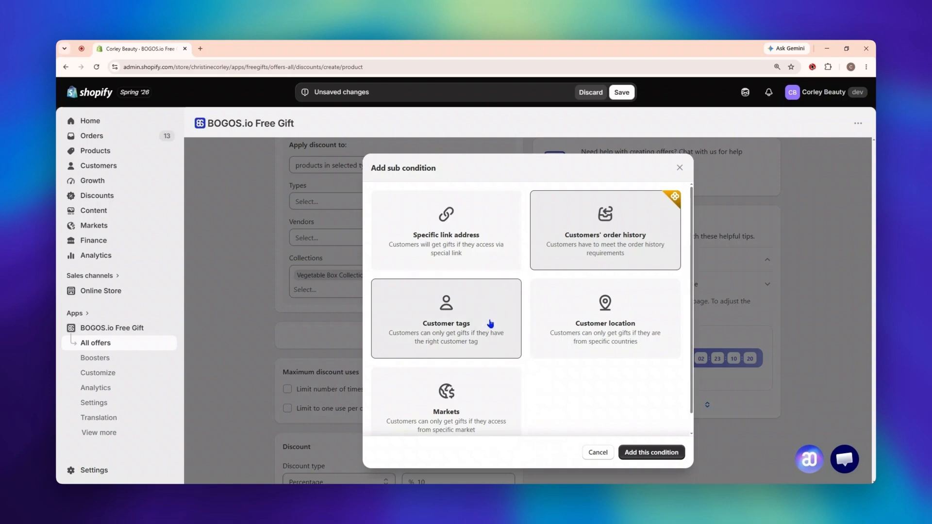
left_click(480, 387)
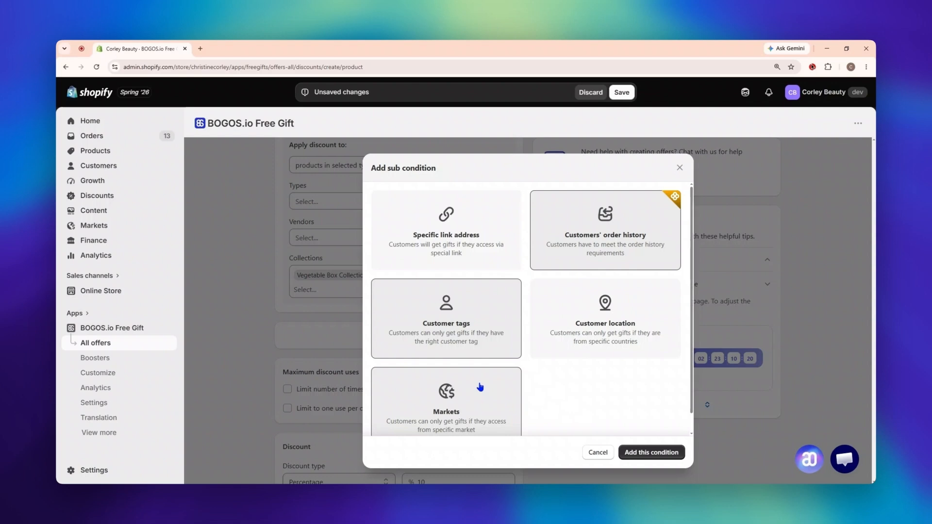
left_click(606, 454)
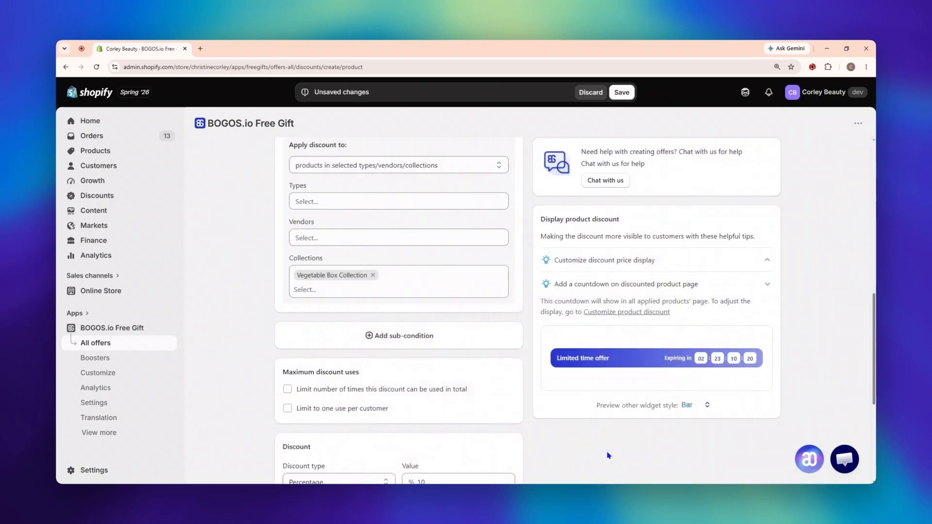
Step: Limit the discount to 50 uses in total and to one use per customer
scroll(609, 456, "down", 2)
left_click_drag(283, 287, 367, 291)
left_click(367, 291)
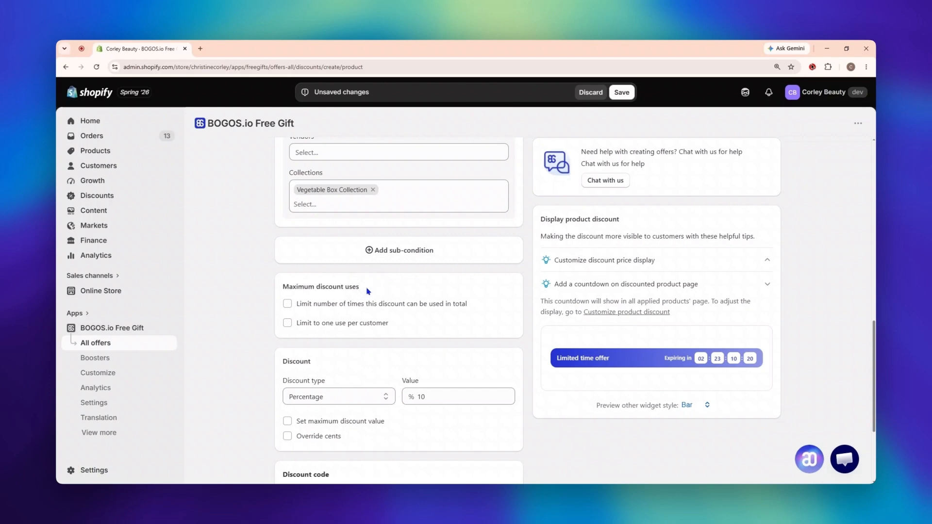
left_click(287, 304)
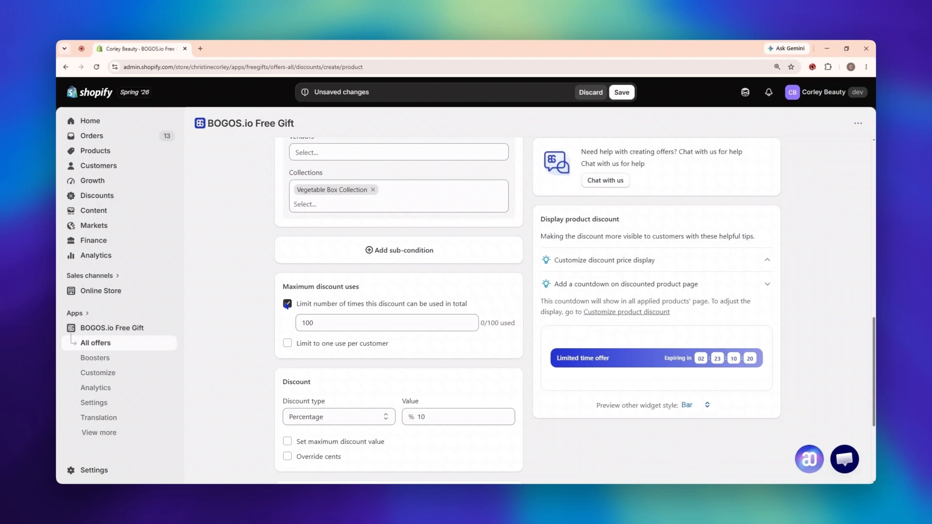
left_click(331, 319)
key("BackSpace")
key("BackSpace")
key("BackSpace")
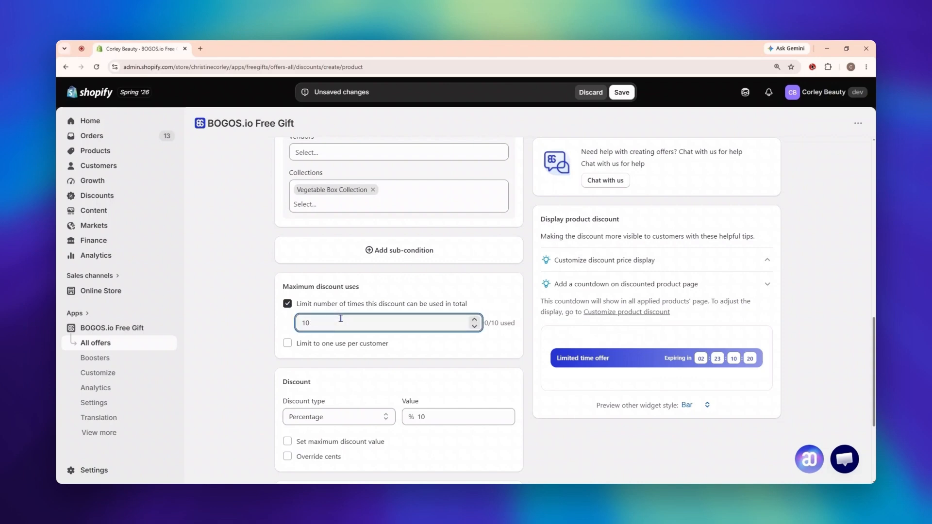
type("50")
left_click(288, 344)
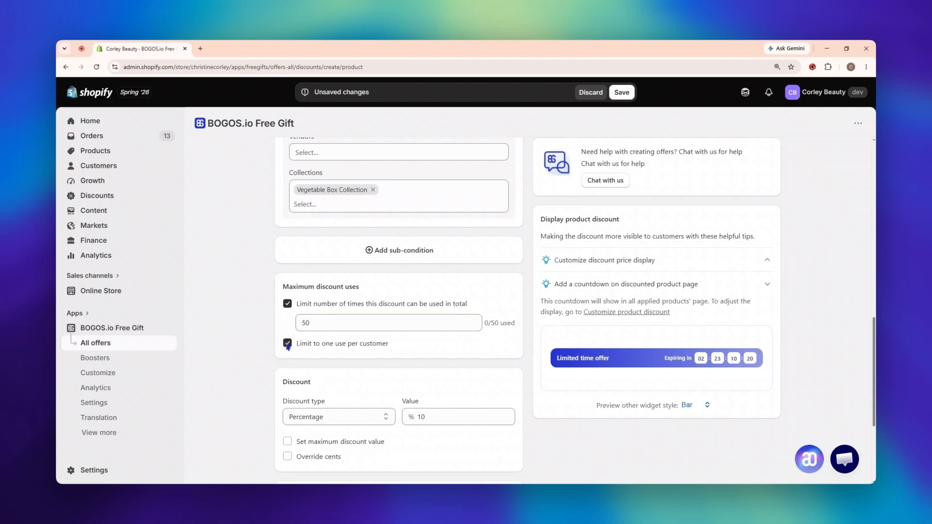
Step: Turn off the limit of one use per customer and go to the Discount settings
left_click_drag(294, 349, 386, 345)
left_click_drag(386, 346, 395, 345)
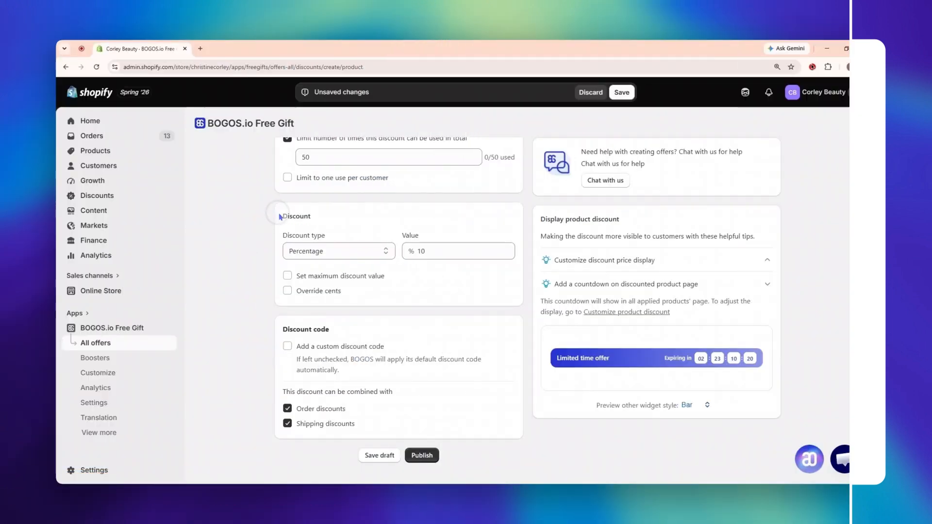
left_click_drag(282, 216, 313, 220)
left_click(312, 217)
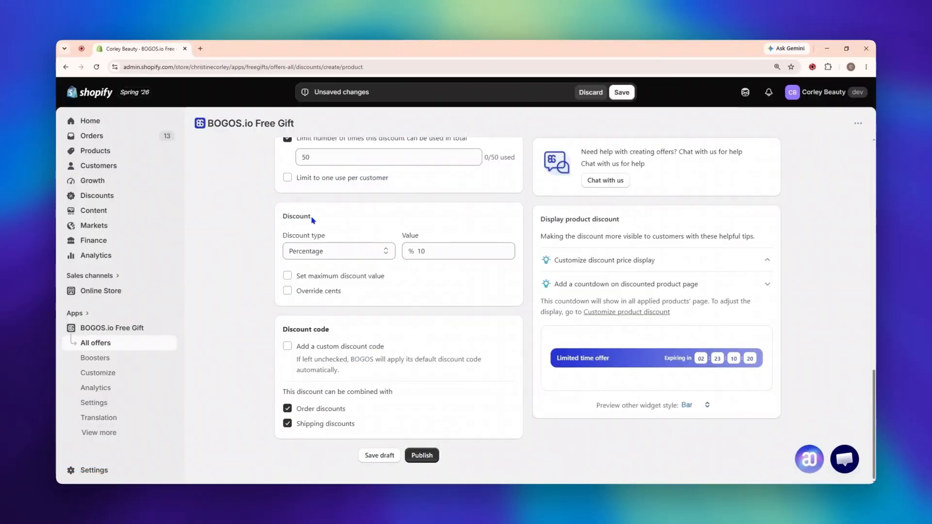
Step: Set the discount type to Fixed price and enter 99 as its value
left_click(335, 252)
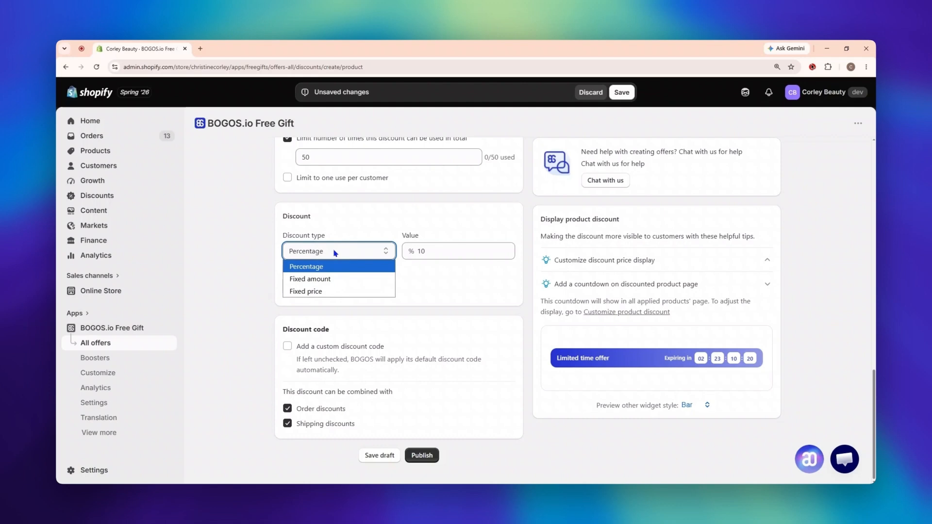
left_click(344, 293)
left_click(454, 253)
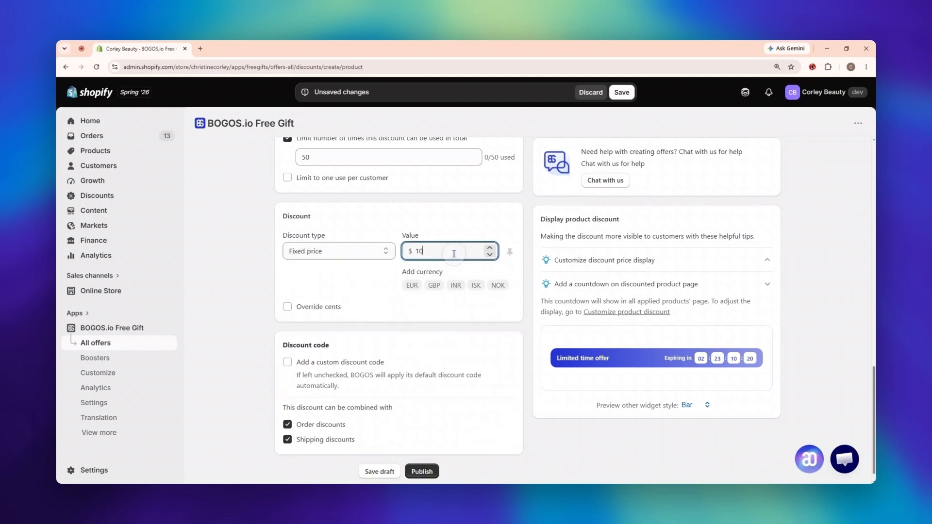
type("99")
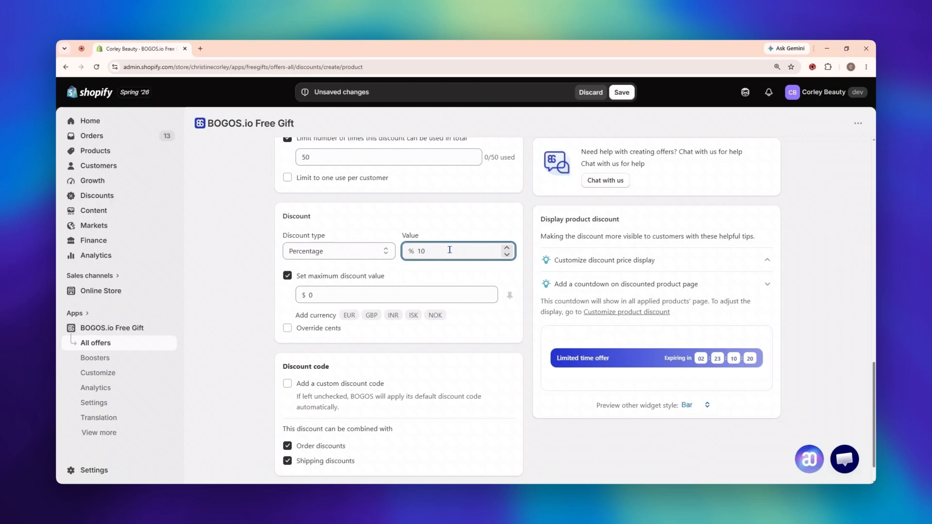
Step: Cap the 10 percent discount at $50 and €80, and override the discounted price's cents with 49
left_click(422, 290)
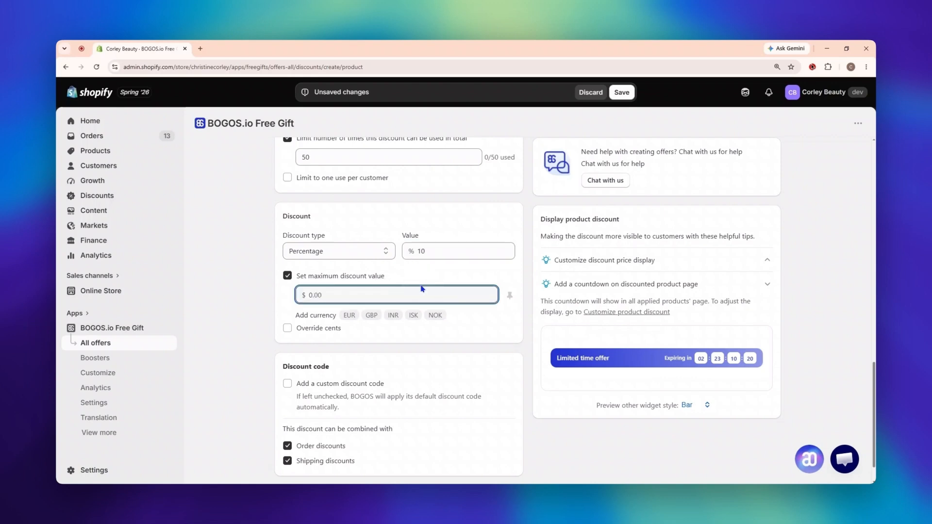
type("50")
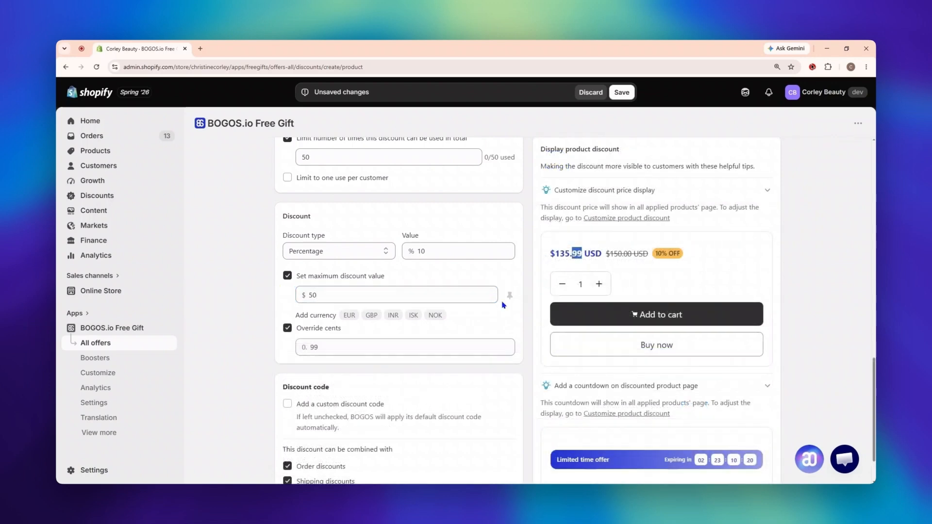
left_click(421, 346)
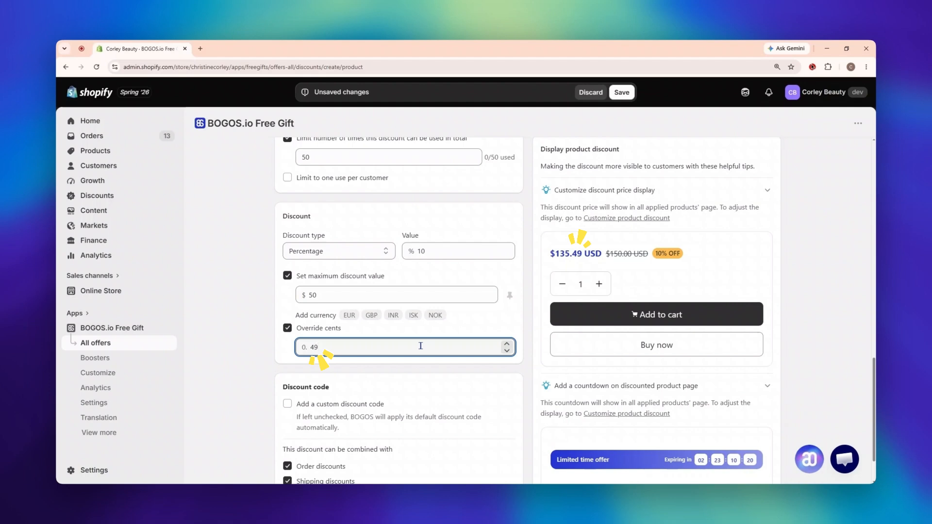
left_click_drag(296, 316, 336, 316)
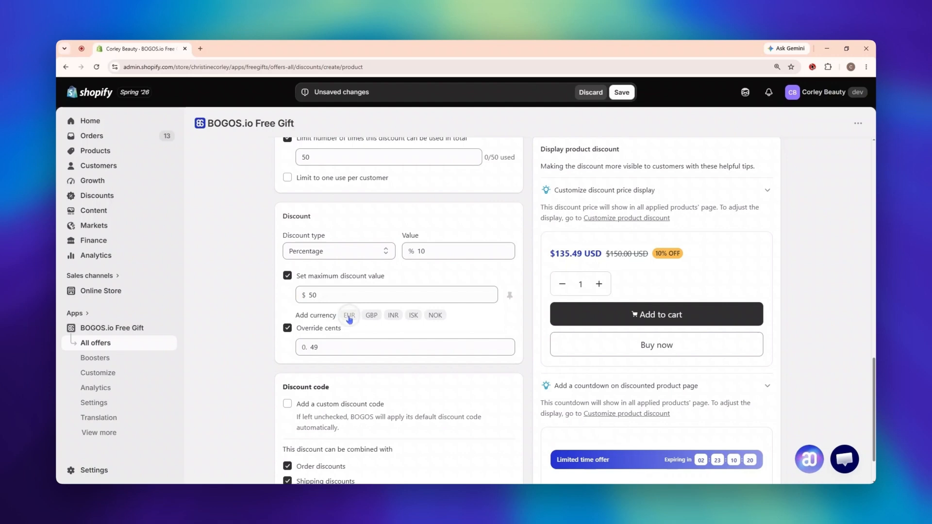
left_click(349, 316)
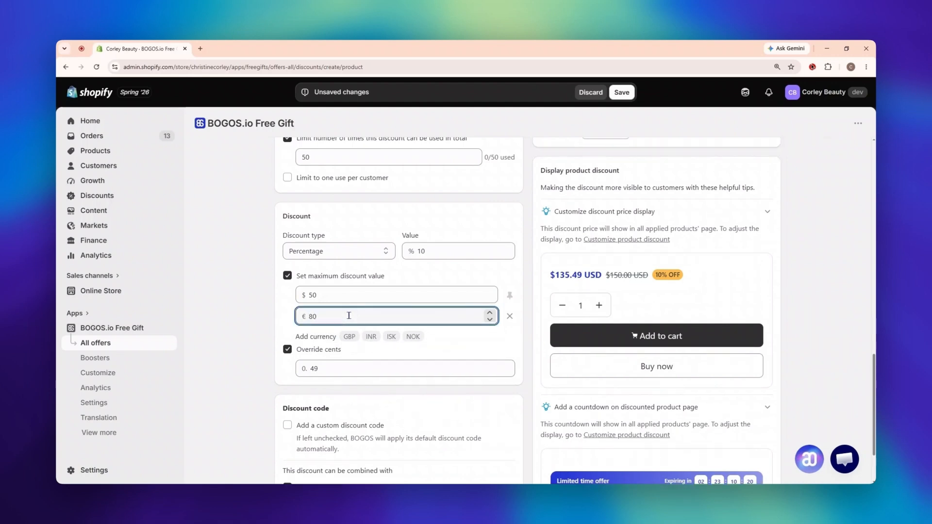
Step: Change the discount type to Fixed amount and set the euro value to 20
left_click(339, 251)
left_click(305, 277)
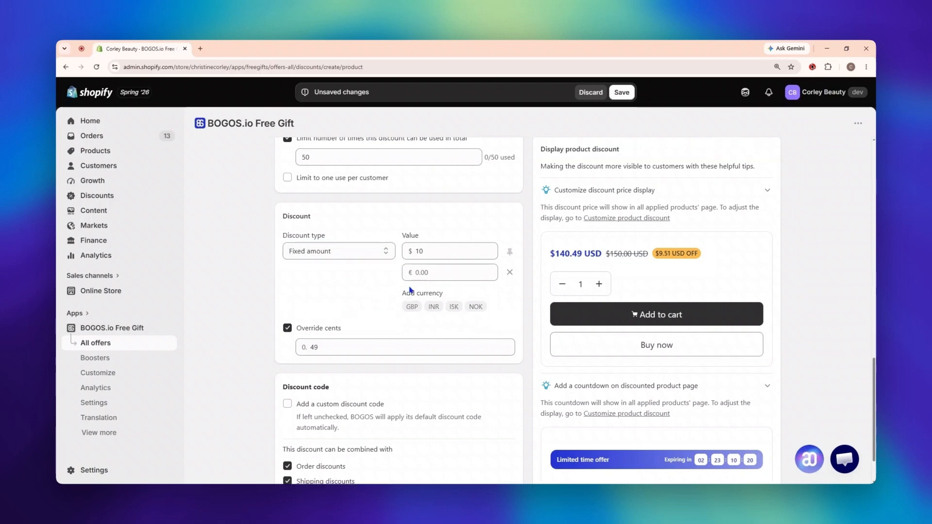
left_click(444, 274)
type("20")
Step: Add the custom discount code "20% OFF" to the discount
scroll(444, 274, "down", 2)
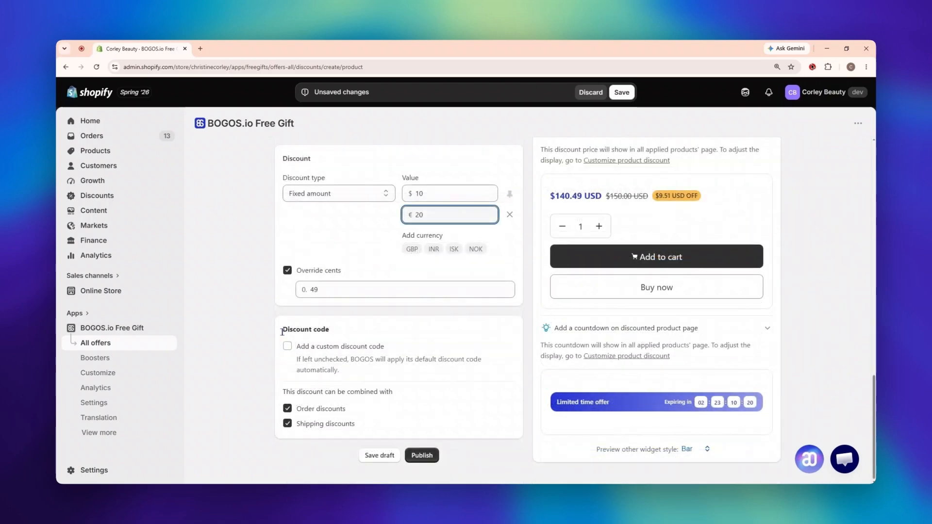
left_click_drag(282, 329, 335, 332)
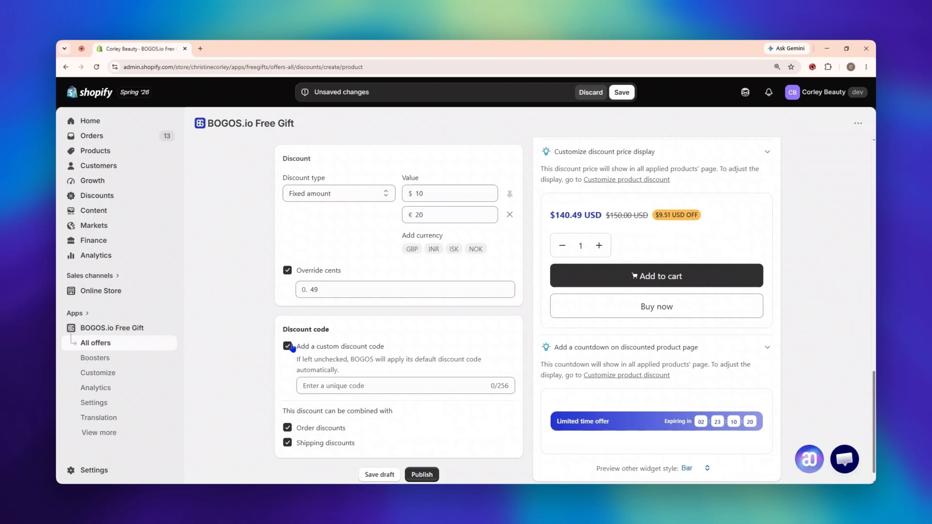
left_click(382, 381)
type("20% OFF")
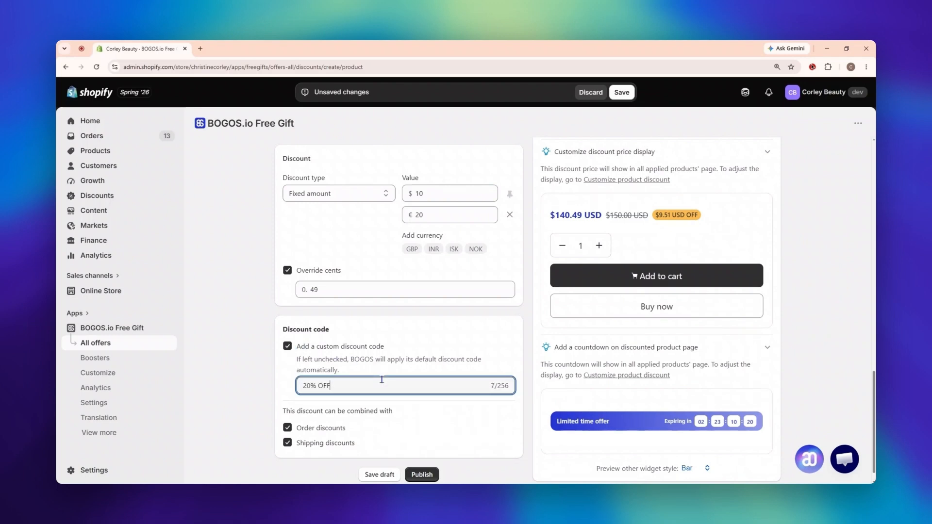
Step: Try disallowing combination with order and shipping discounts, and restore both options
left_click_drag(285, 411, 396, 413)
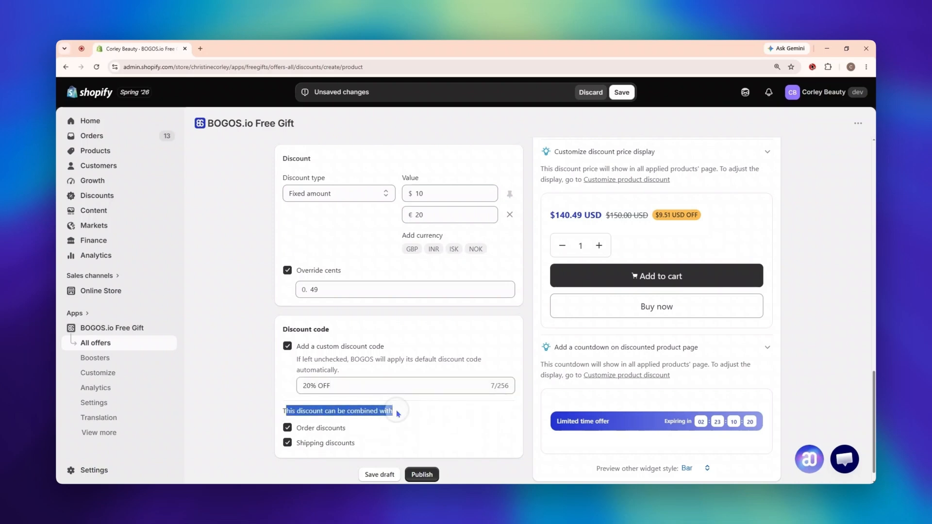
left_click(398, 414)
double_click(306, 428)
double_click(307, 443)
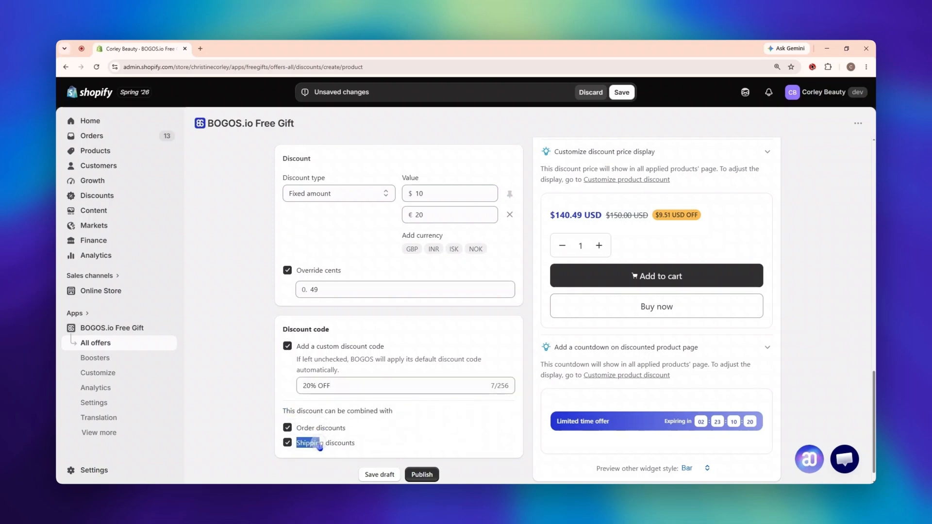
left_click(288, 442)
left_click(288, 428)
left_click(308, 467)
left_click(288, 443)
left_click(287, 428)
Step: Publish the discount and open the Product discount customization
left_click(428, 474)
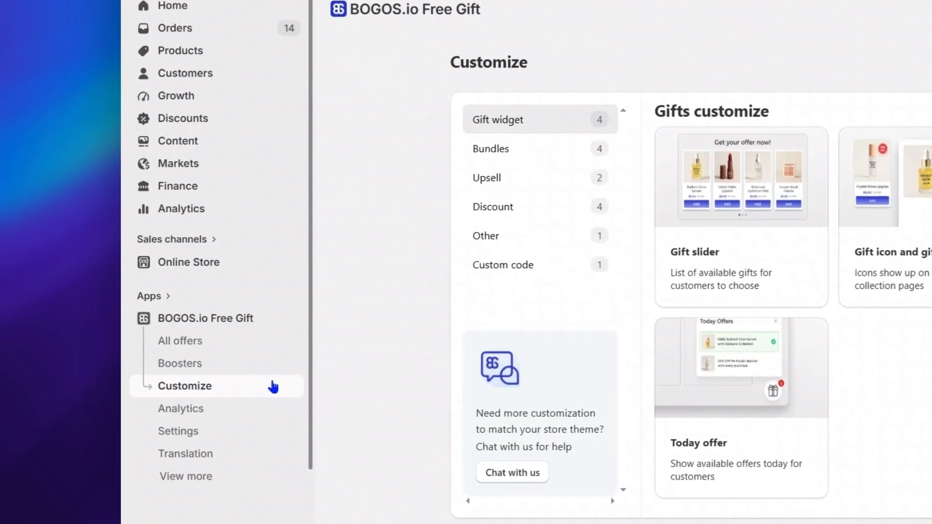
left_click(517, 214)
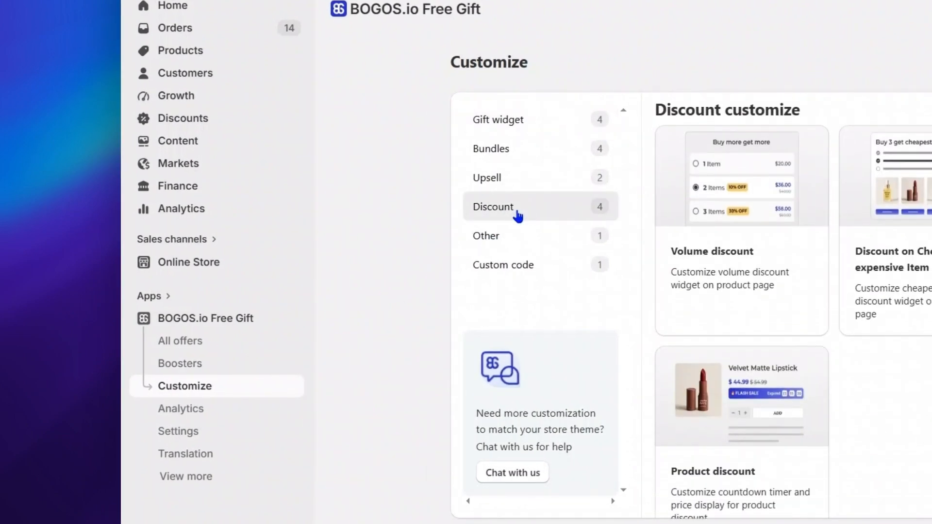
left_click(723, 409)
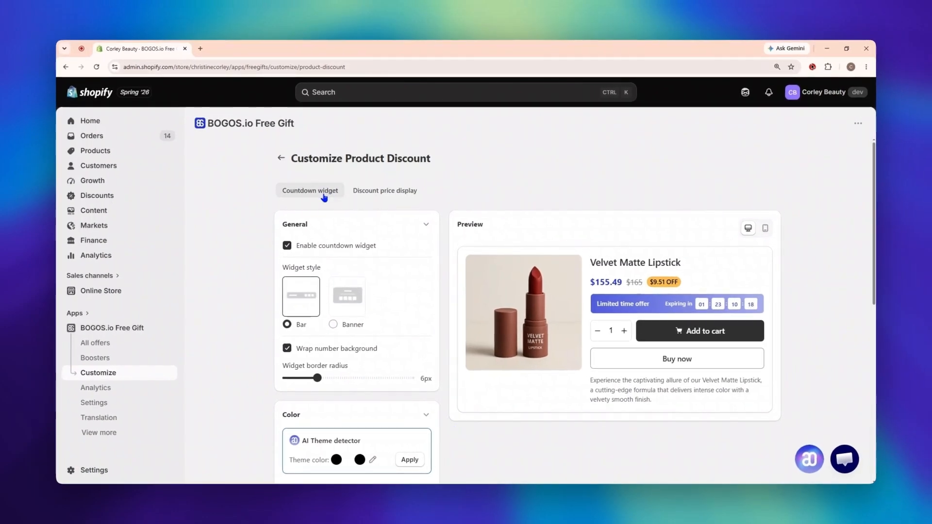
Step: Keep the countdown widget enabled, switch its style to Banner and show the time labels
left_click(288, 246)
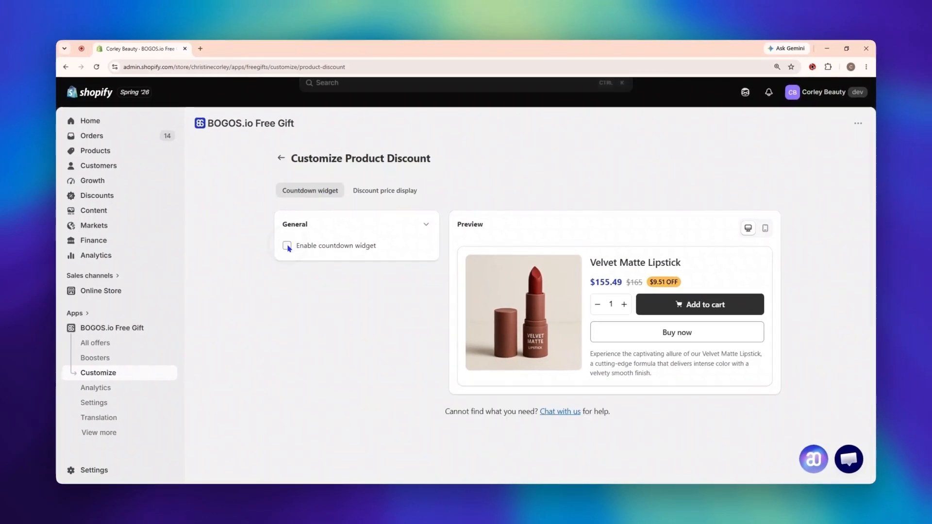
left_click(287, 246)
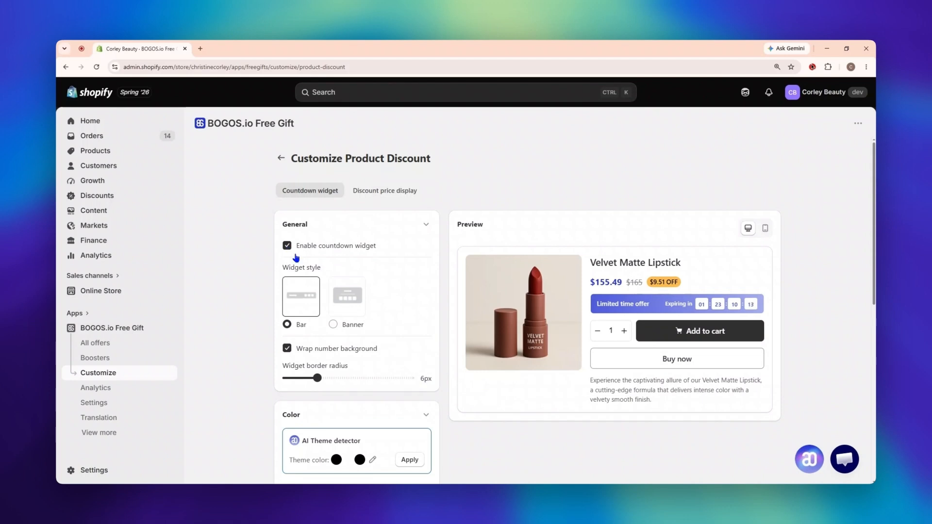
left_click(333, 325)
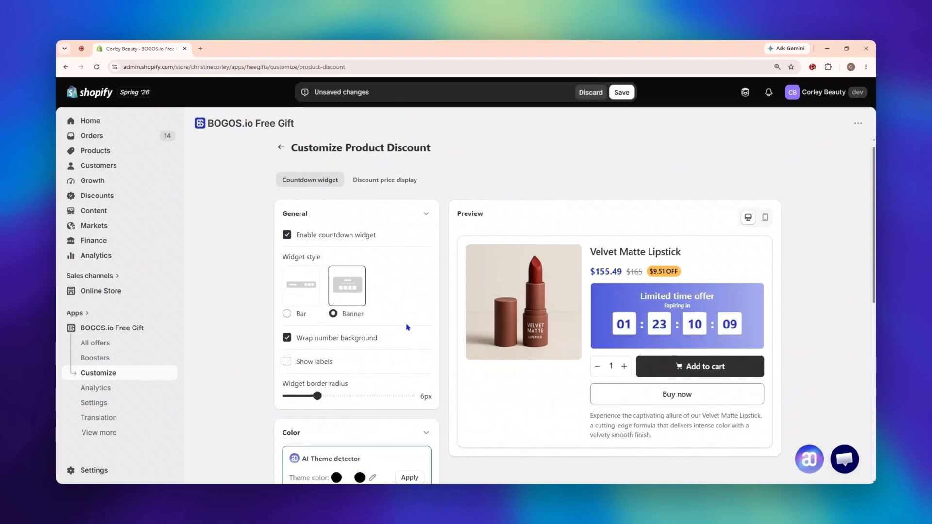
scroll(291, 310, "down", 1)
left_click(287, 329)
Step: Increase the countdown widget's border radius and apply the Green color theme to it
scroll(294, 335, "down", 2)
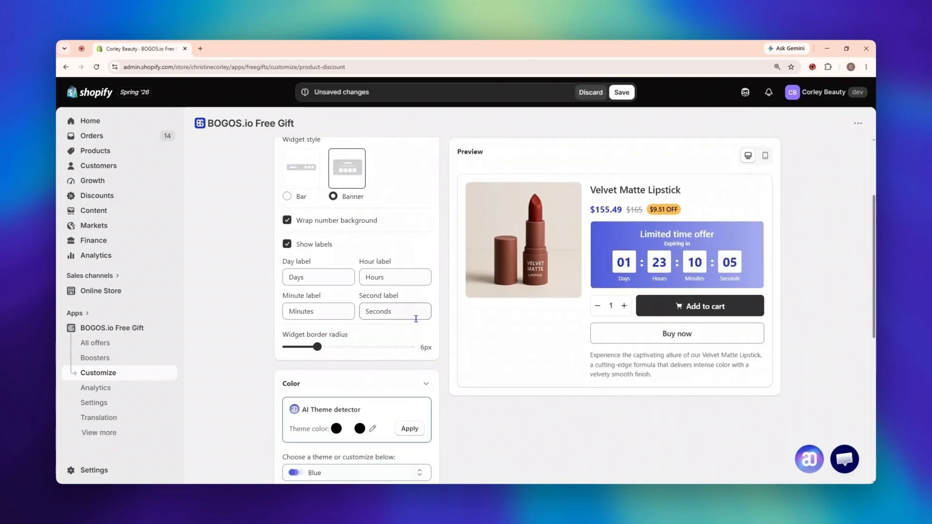
left_click_drag(318, 347, 368, 342)
scroll(403, 324, "down", 5)
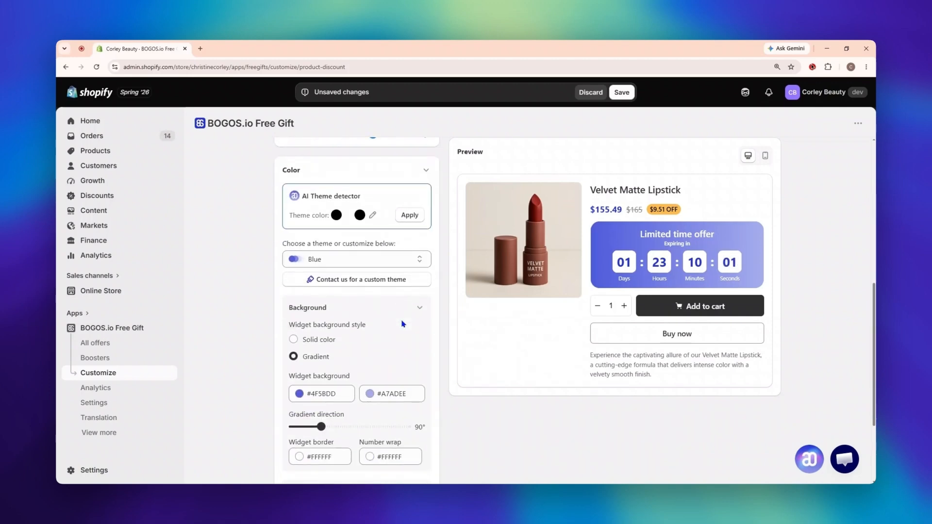
left_click(418, 258)
left_click(378, 306)
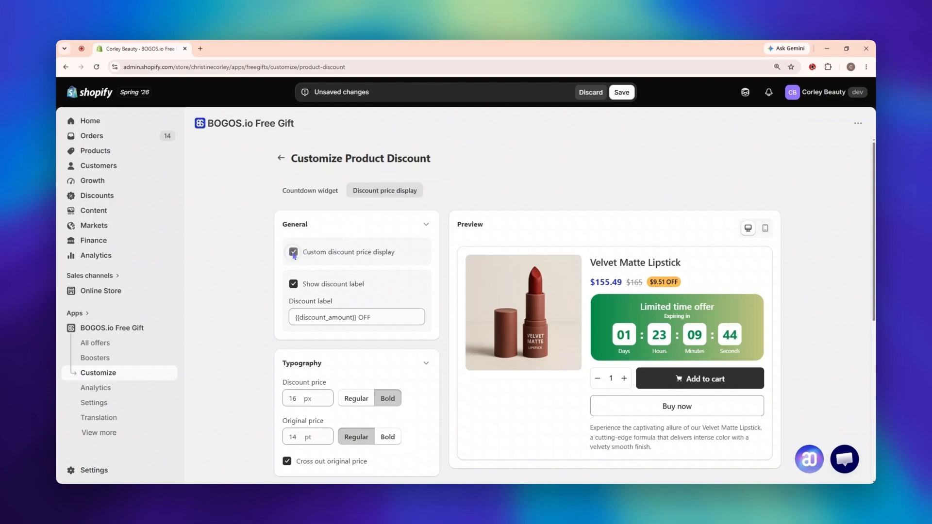
Step: Try the discount price display, discount label and Regular discount price weight options, restoring each original setting
left_click(293, 252)
left_click(293, 252)
left_click(294, 284)
left_click(294, 284)
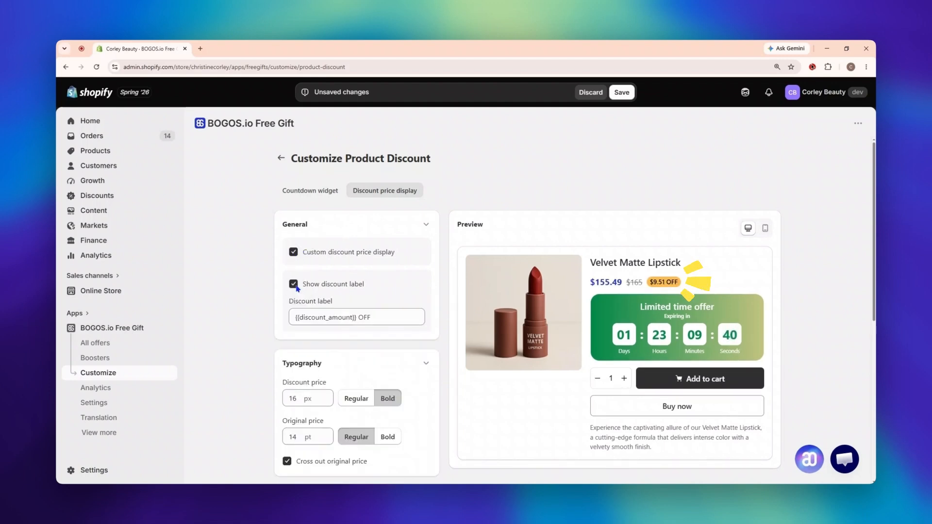
scroll(432, 326, "down", 3)
left_click(360, 274)
left_click(388, 274)
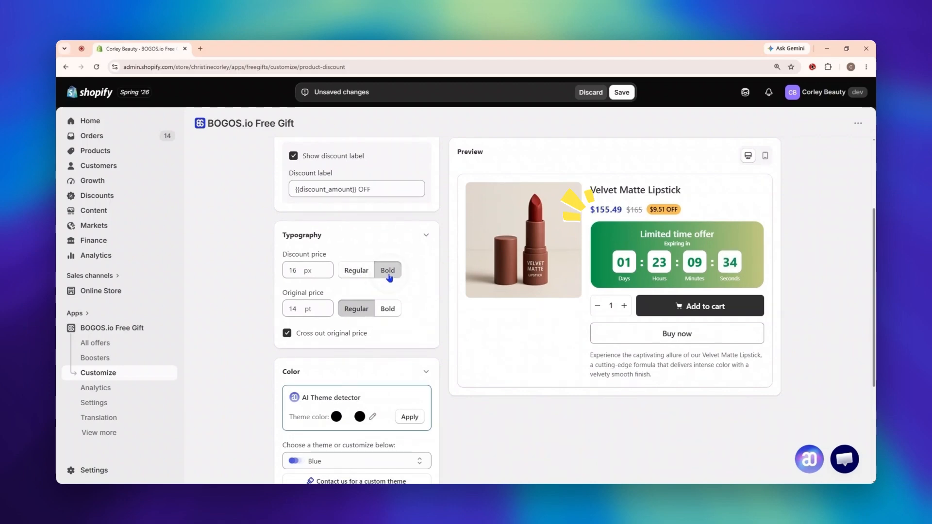
Step: Apply the Green color theme to the discount price display
scroll(410, 297, "down", 4)
left_click(408, 290)
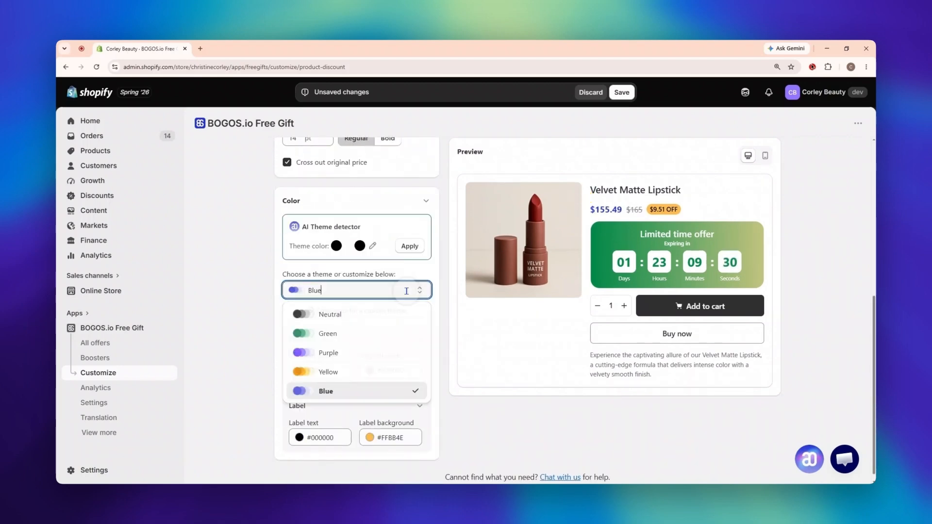
left_click(379, 333)
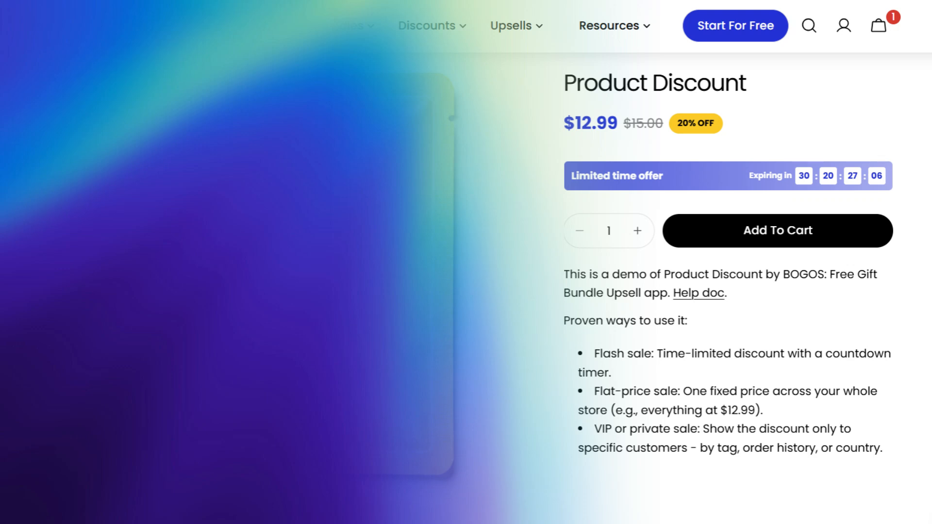